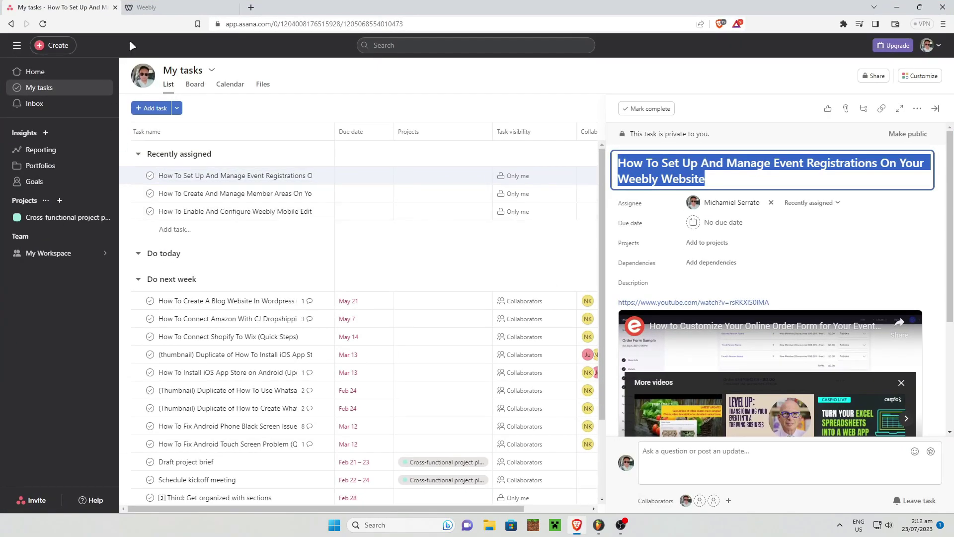
# - Drag a Newsletter Form element from all elements to below the lookbook images
pyautogui.hotkey('ctrl', 'Tab')
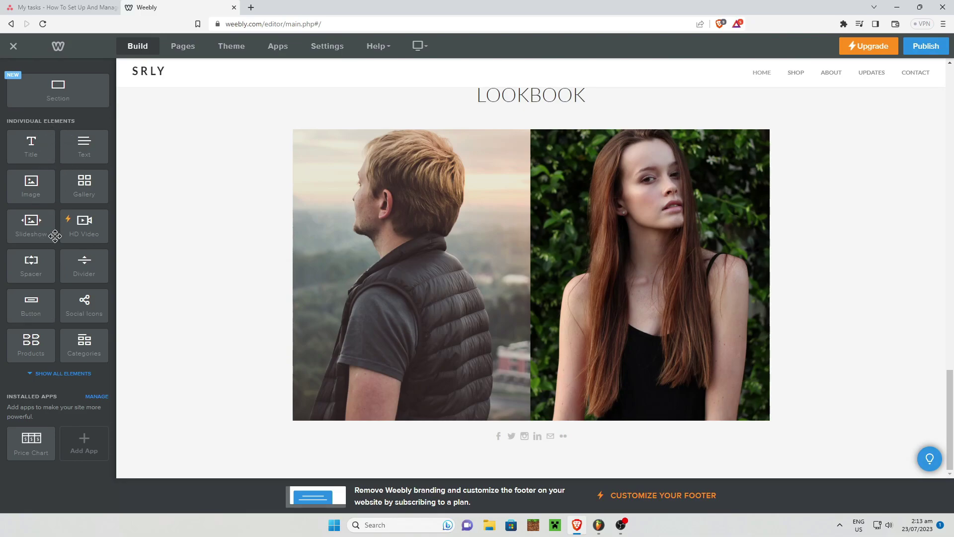
pyautogui.click(76, 375)
pyautogui.scroll(-3, 45, 336)
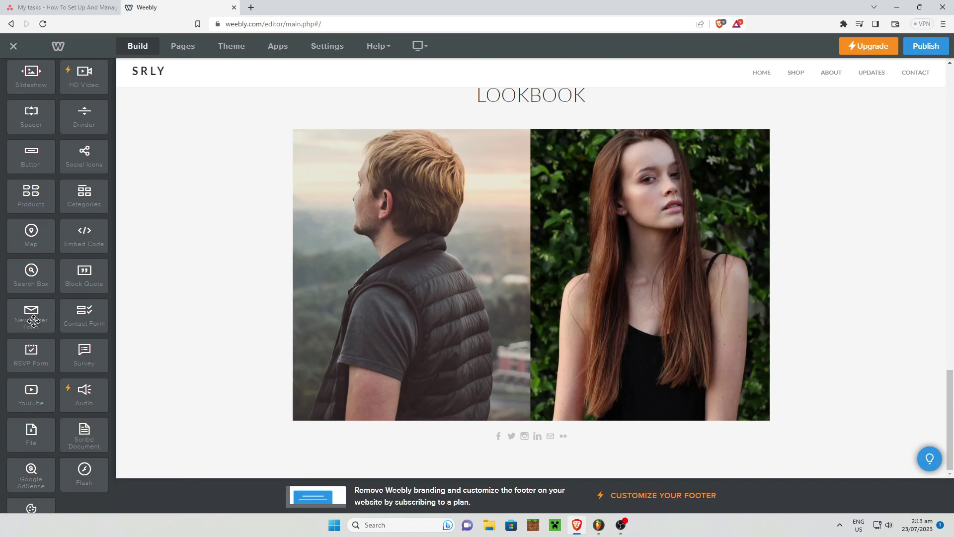
pyautogui.moveTo(32, 315); pyautogui.dragTo(373, 463)
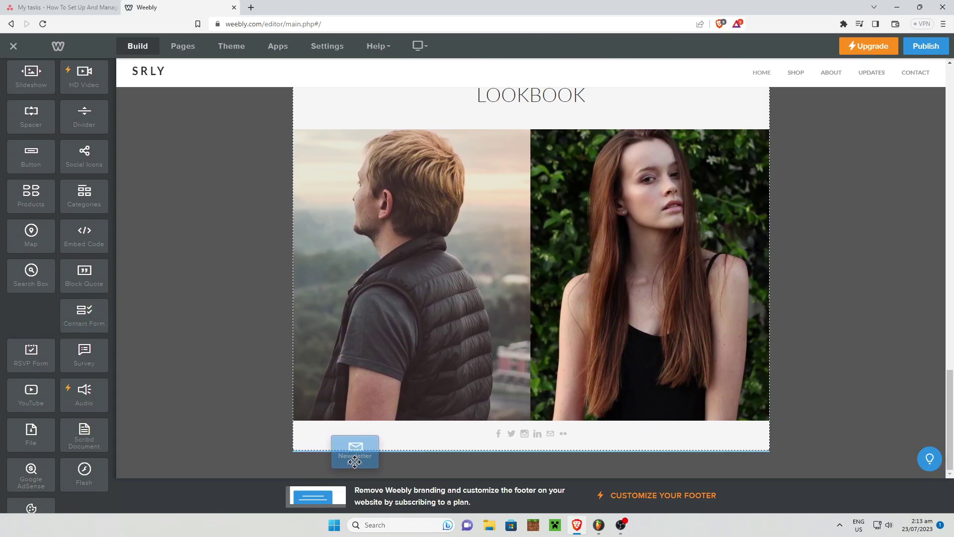
pyautogui.moveTo(374, 463); pyautogui.dragTo(354, 447)
pyautogui.scroll(-3, 537, 440)
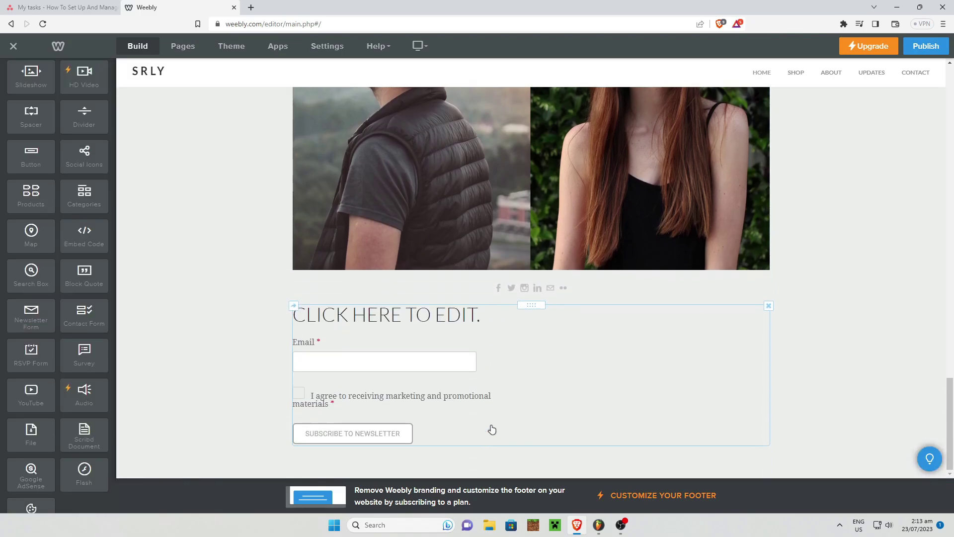
# - Change the form heading from 'CLICK HERE TO EDIT' to 'EVENTS REGISTRATION'
pyautogui.click(415, 317)
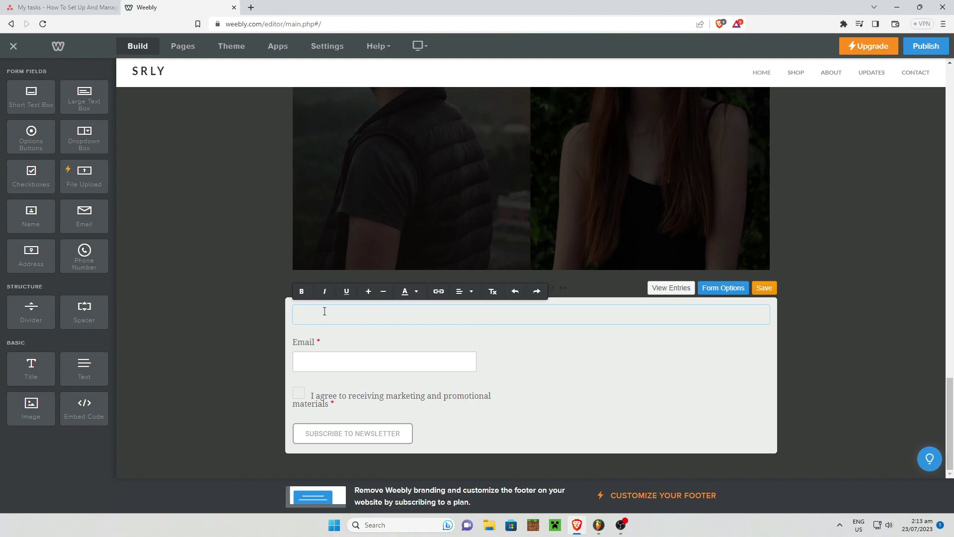
pyautogui.write('EVE')
pyautogui.write('NTS REGIS')
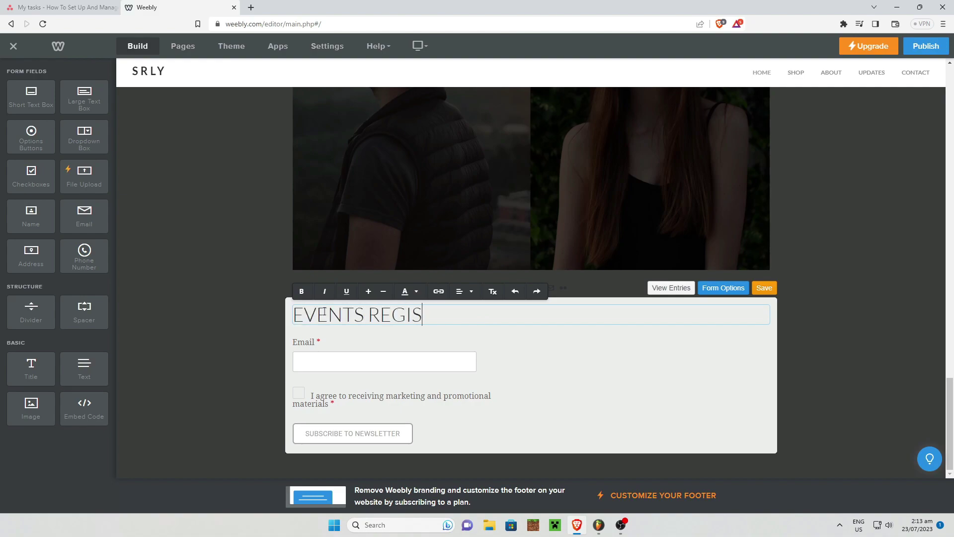
pyautogui.write('TRATION')
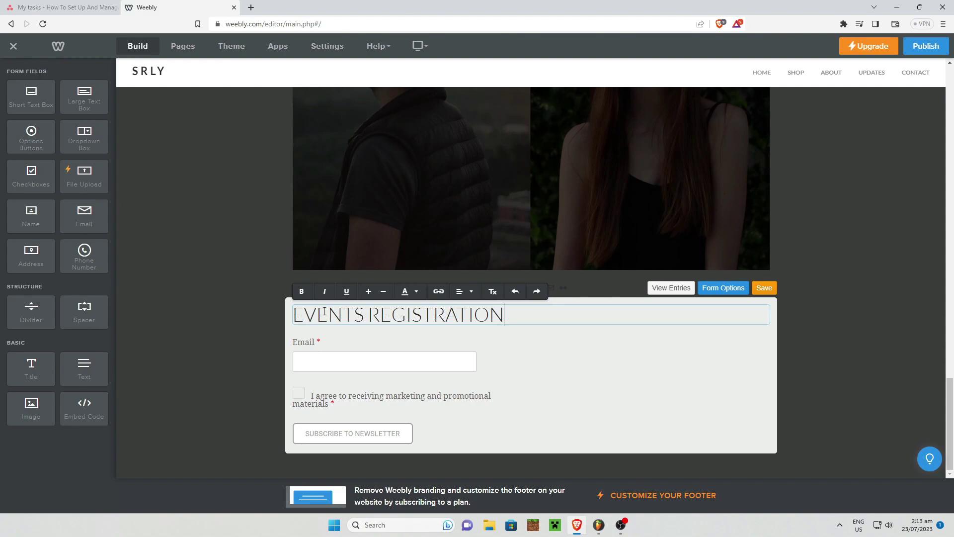
pyautogui.click(830, 365)
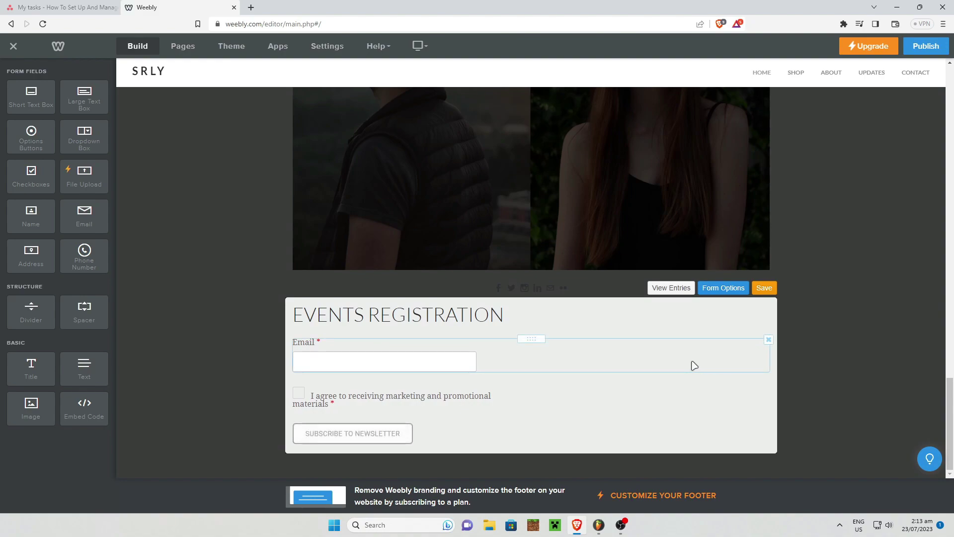
# - In Form Options > Button, replace 'Subscribe to Newsletter' with the REGISTER HERE wording
pyautogui.click(734, 288)
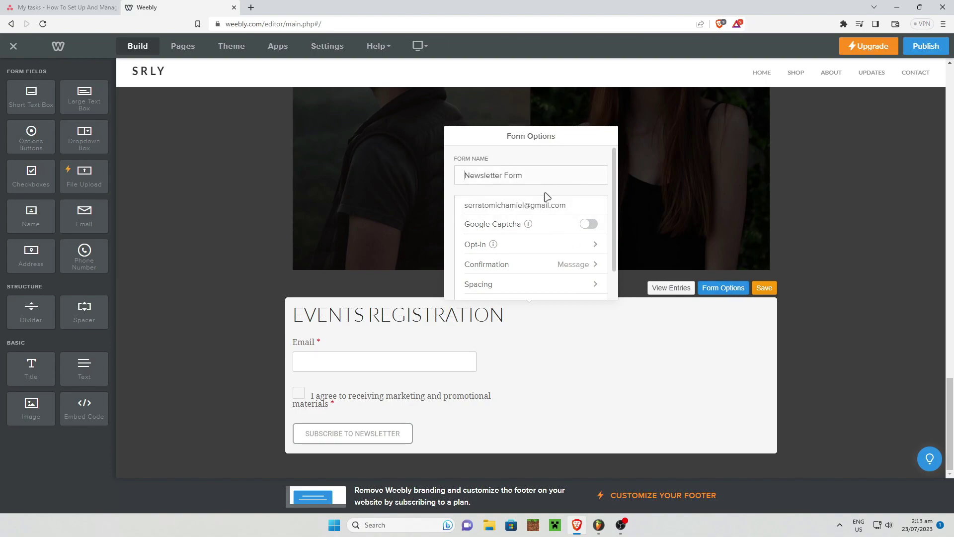
pyautogui.scroll(-1, 545, 195)
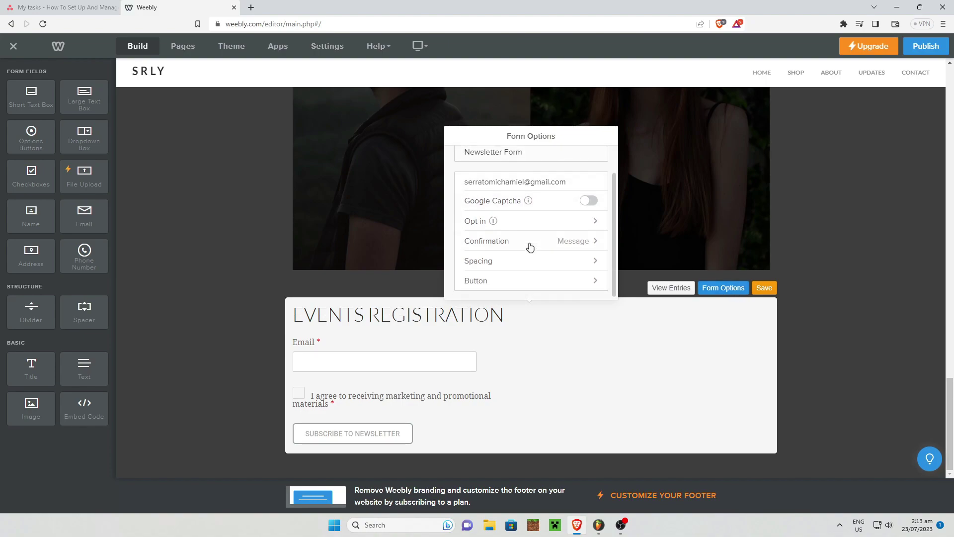
pyautogui.click(512, 281)
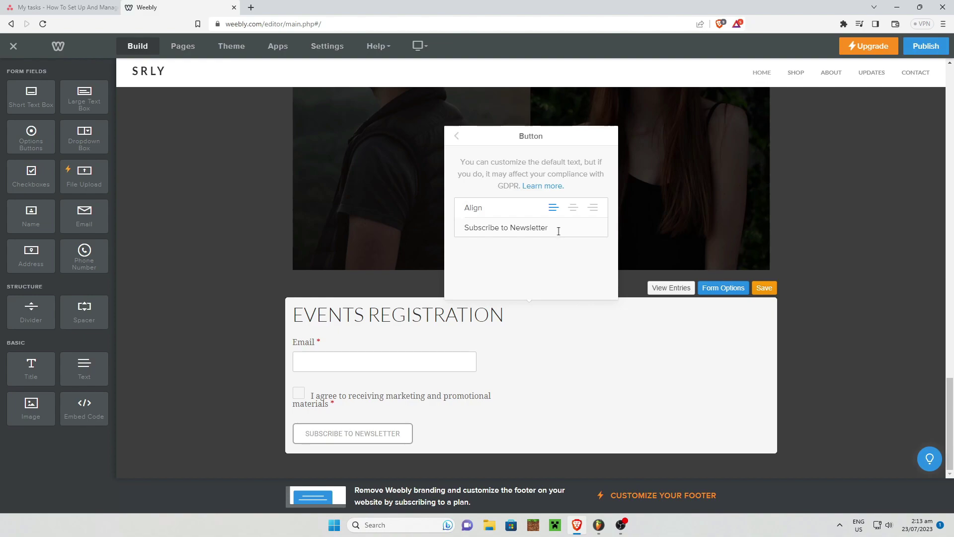
pyautogui.moveTo(551, 227); pyautogui.dragTo(458, 230)
pyautogui.click(455, 234)
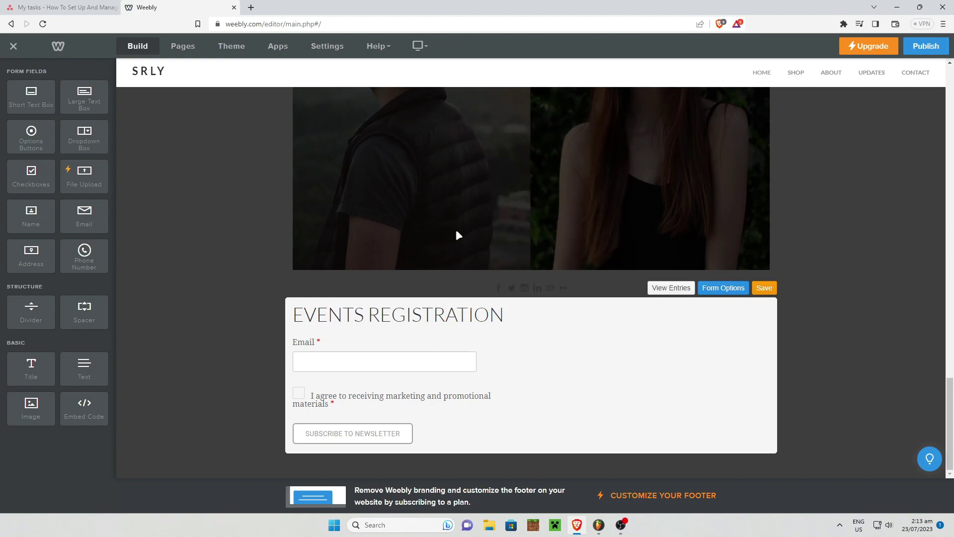
pyautogui.click(724, 288)
pyautogui.scroll(-1, 529, 277)
pyautogui.click(518, 280)
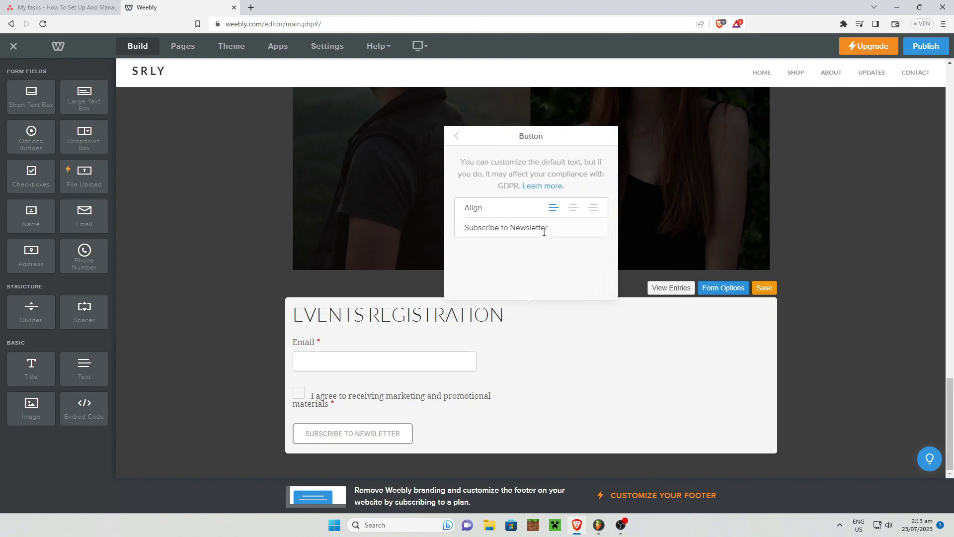
pyautogui.moveTo(549, 227); pyautogui.dragTo(465, 228)
pyautogui.press('BackSpace')
pyautogui.write('re')
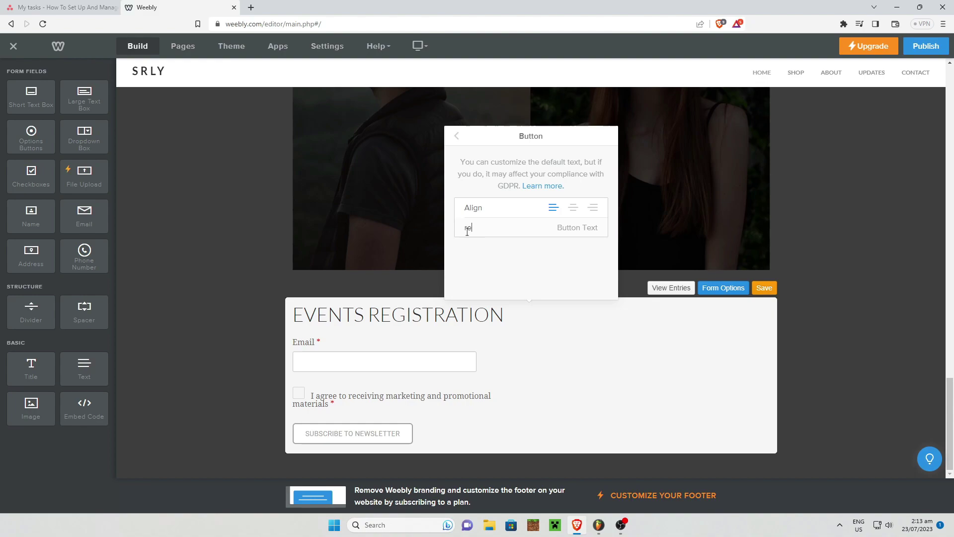
pyautogui.press('BackSpace')
pyautogui.press('BackSpace')
pyautogui.write('REGISTER ')
pyautogui.write('HERE')
# - Save the form changes from the form toolbar
pyautogui.click(764, 289)
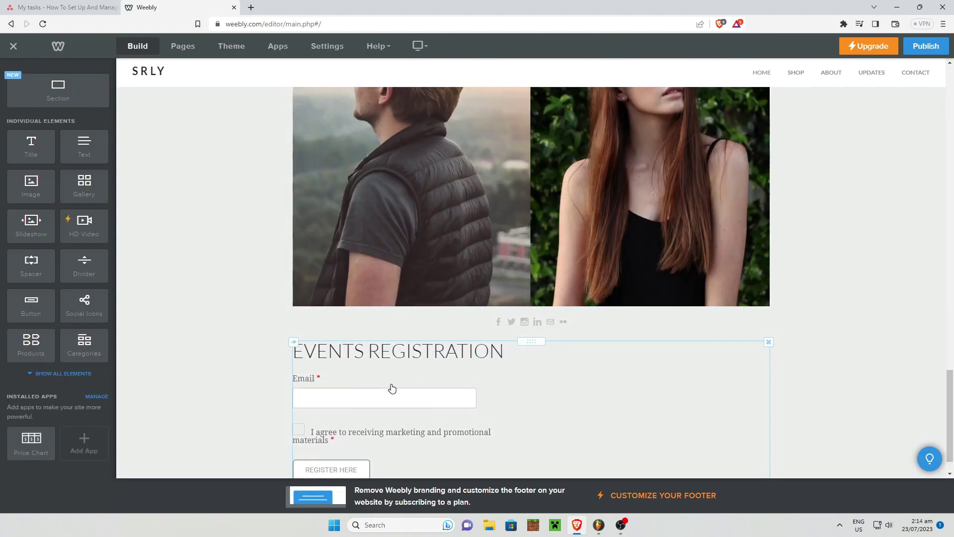
pyautogui.scroll(-1, 392, 389)
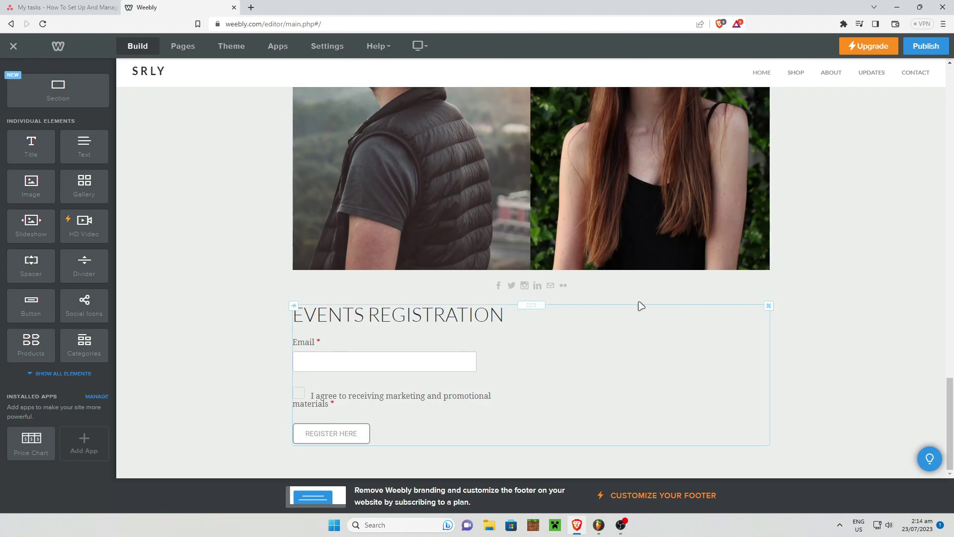
# - Open the form's View Form Data window, confirm it has no submissions, and close it
pyautogui.click(574, 322)
pyautogui.click(671, 288)
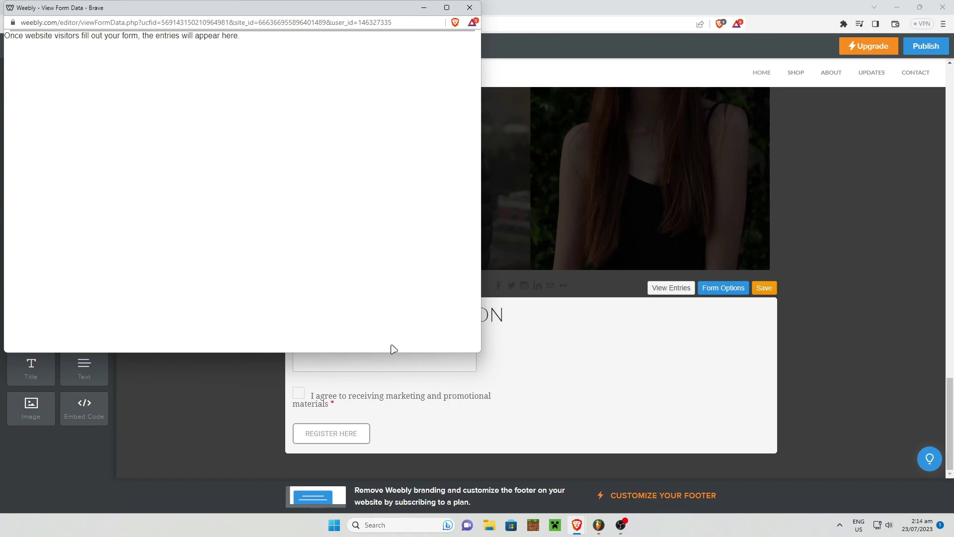
pyautogui.moveTo(271, 11); pyautogui.dragTo(343, 26)
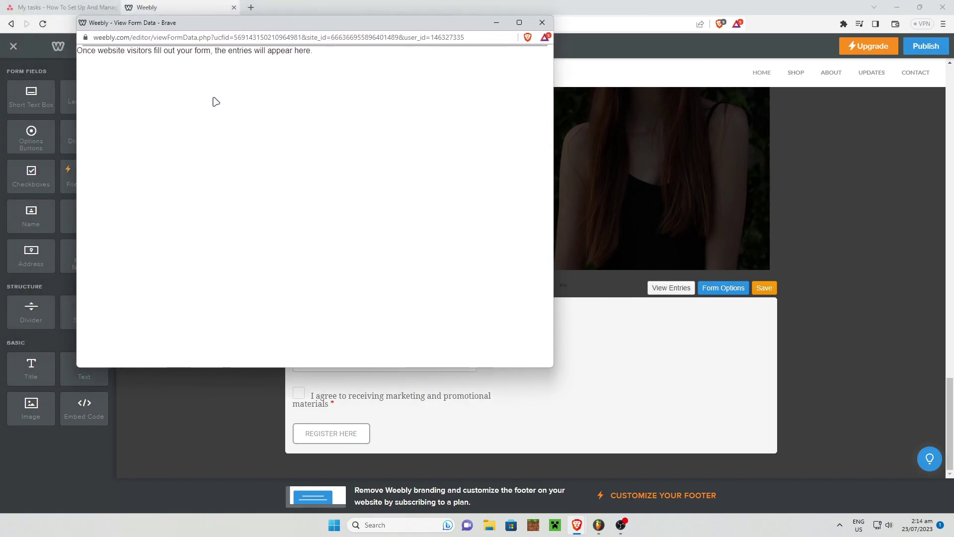
pyautogui.click(542, 23)
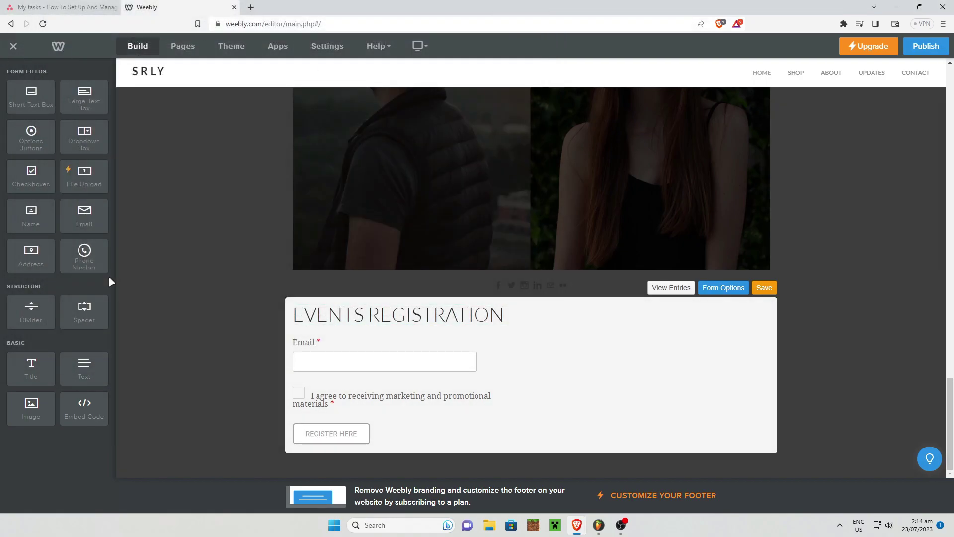